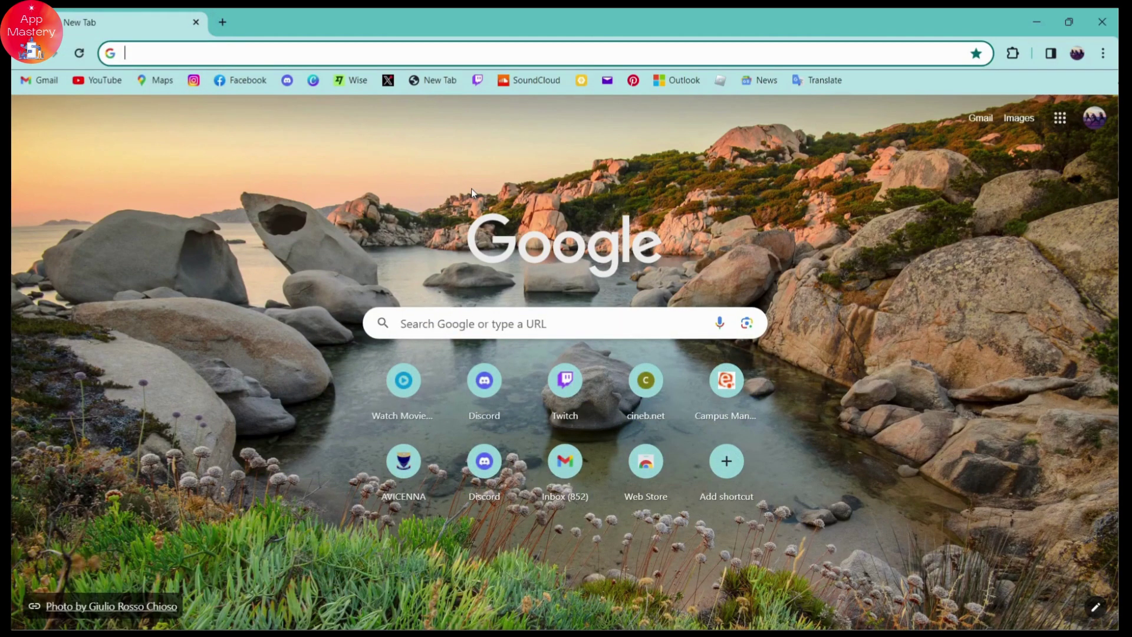
Search Google for 'university of phoenix login' using the suggestion
click(483, 321)
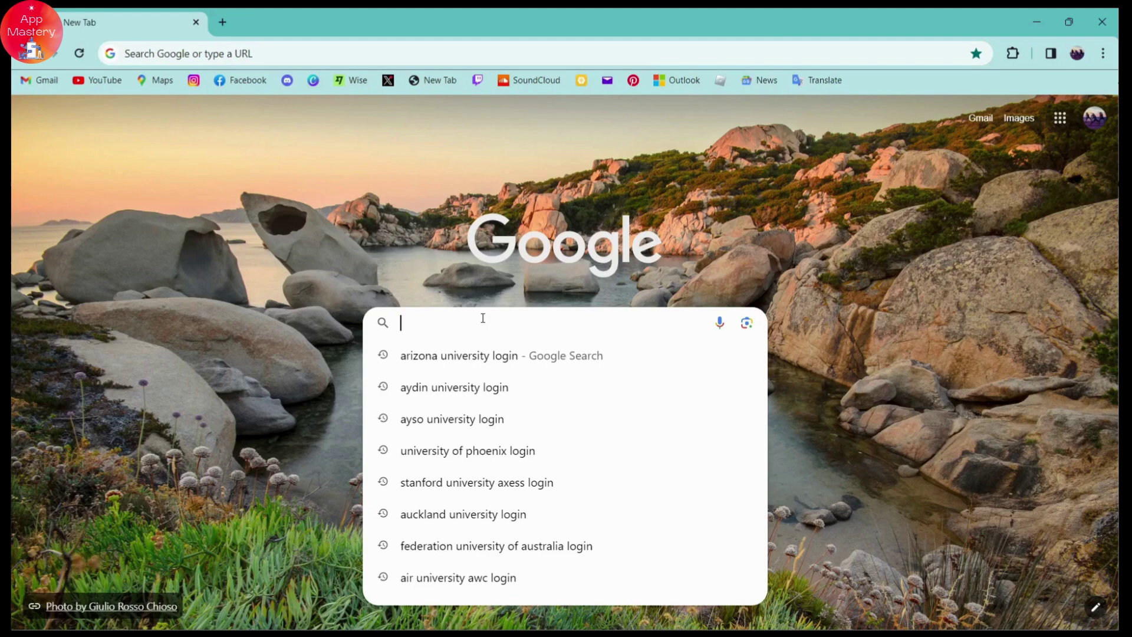
key(Down)
key(Down)
key(Down)
key(Return)
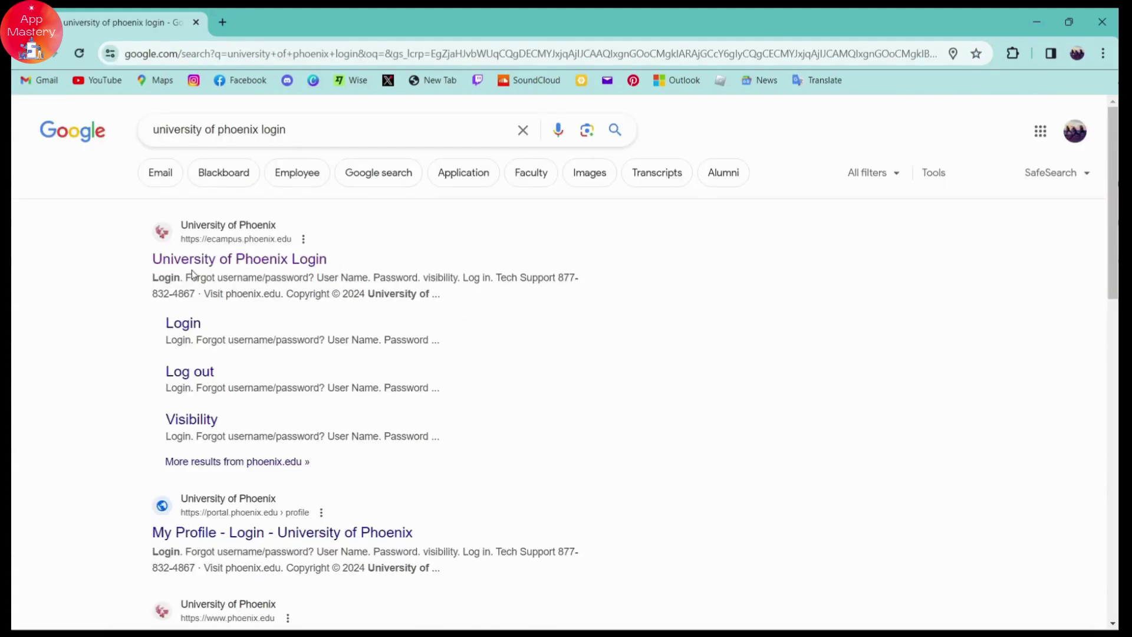
Open the University of Phoenix Login result, then enter and submit the user name and password
click(236, 265)
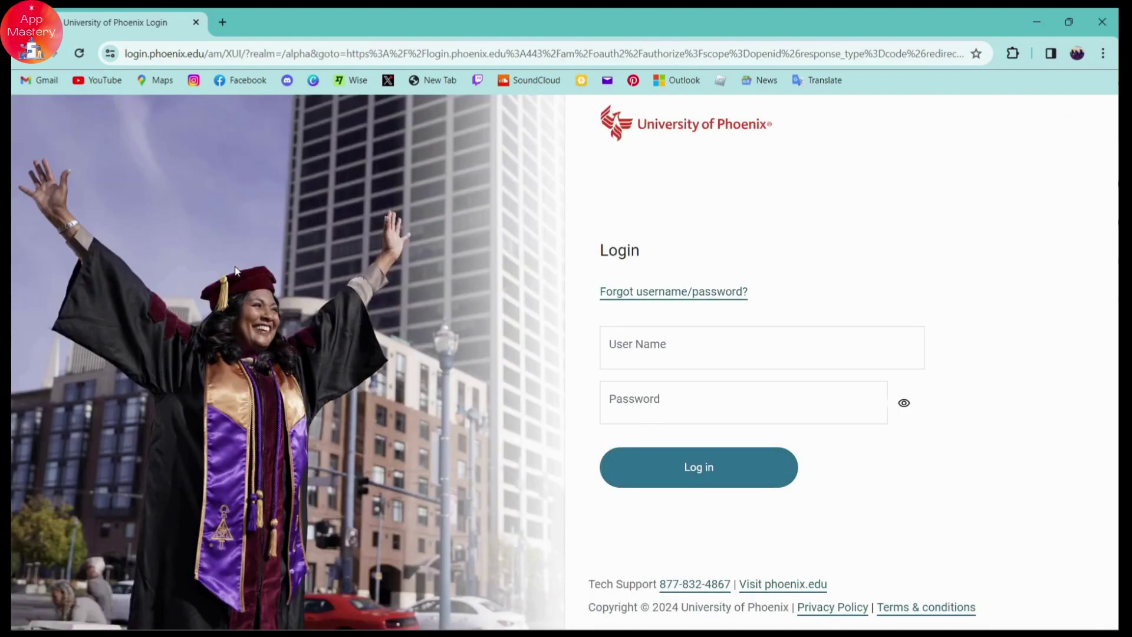
click(677, 352)
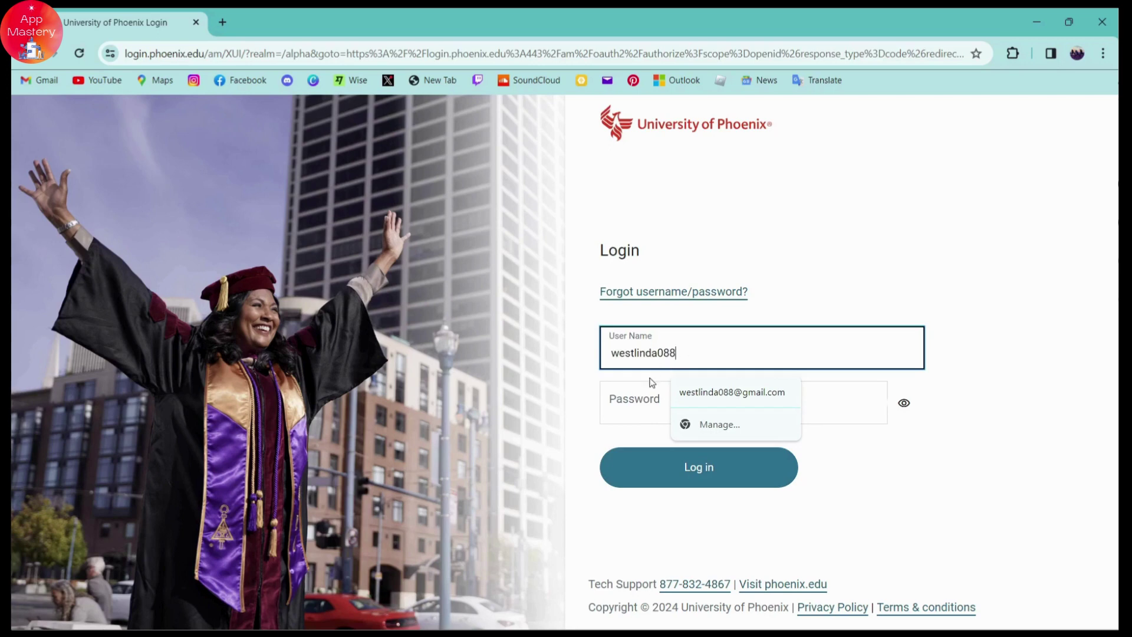
click(650, 392)
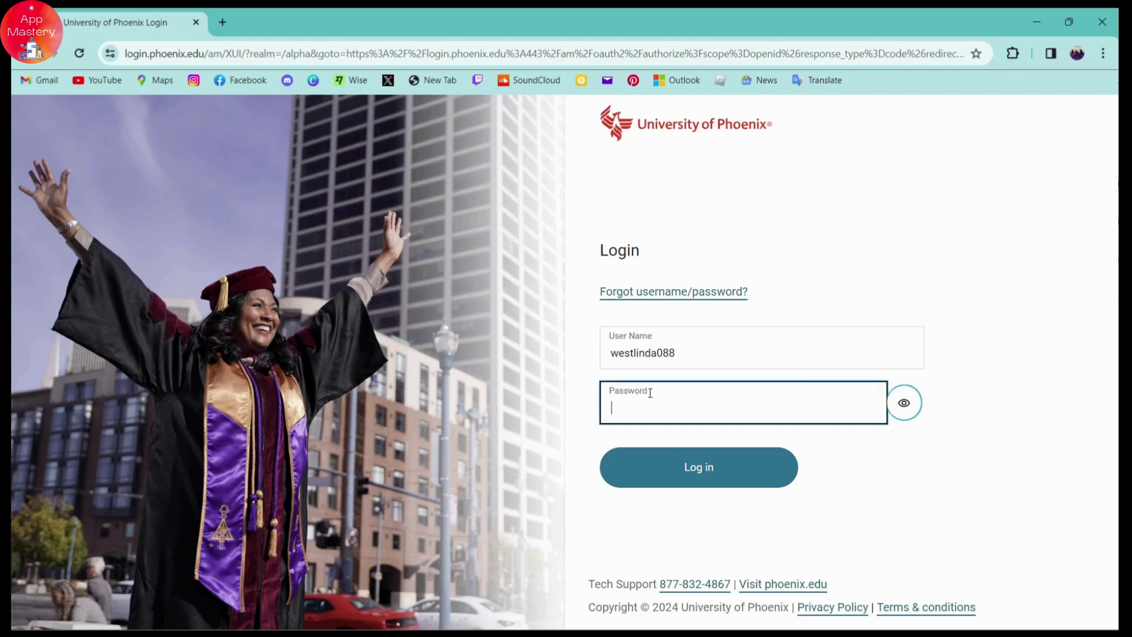
text(•••••••••••••)
key(Return)
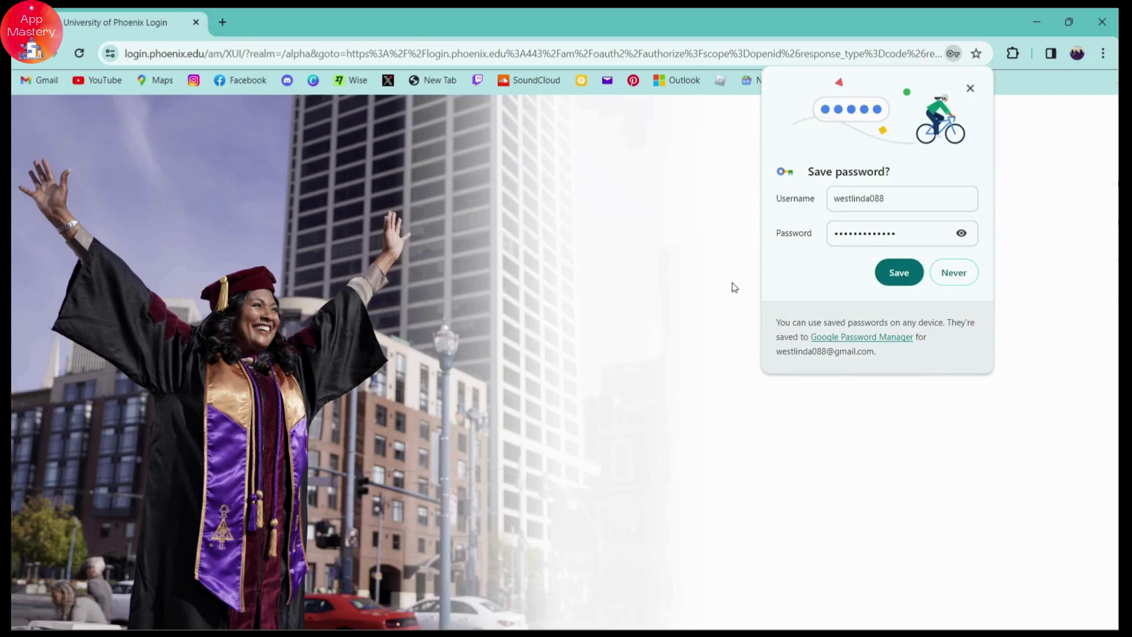
Choose Never in Chrome's Save password? prompt
click(953, 272)
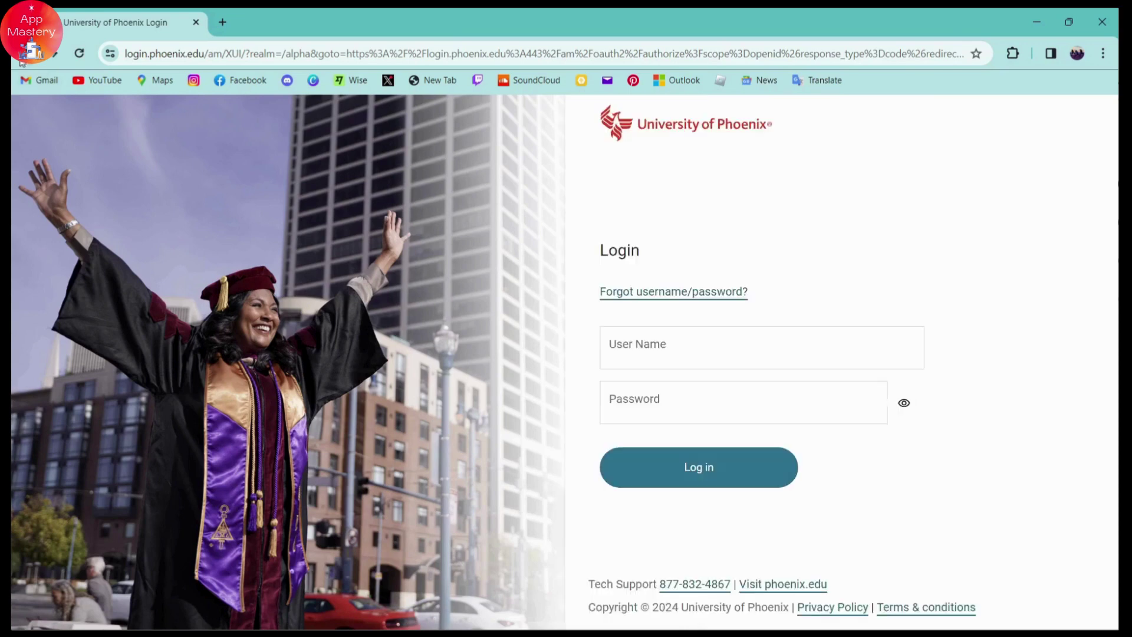
Fill the Password field, keeping the autofilled email address as user name
click(700, 397)
text(•••••)
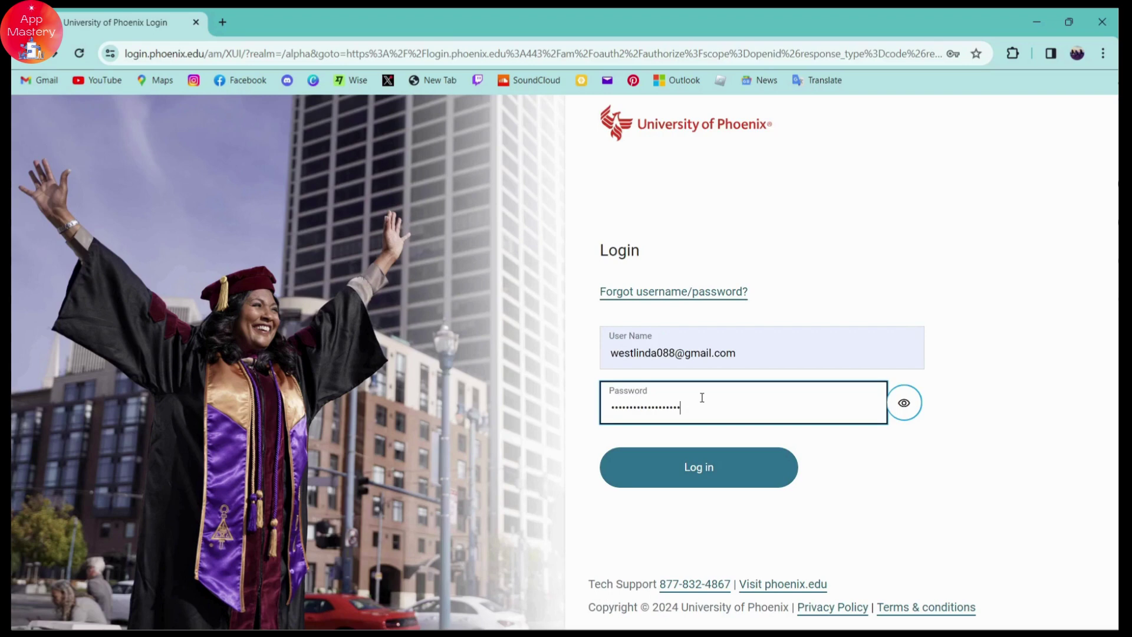